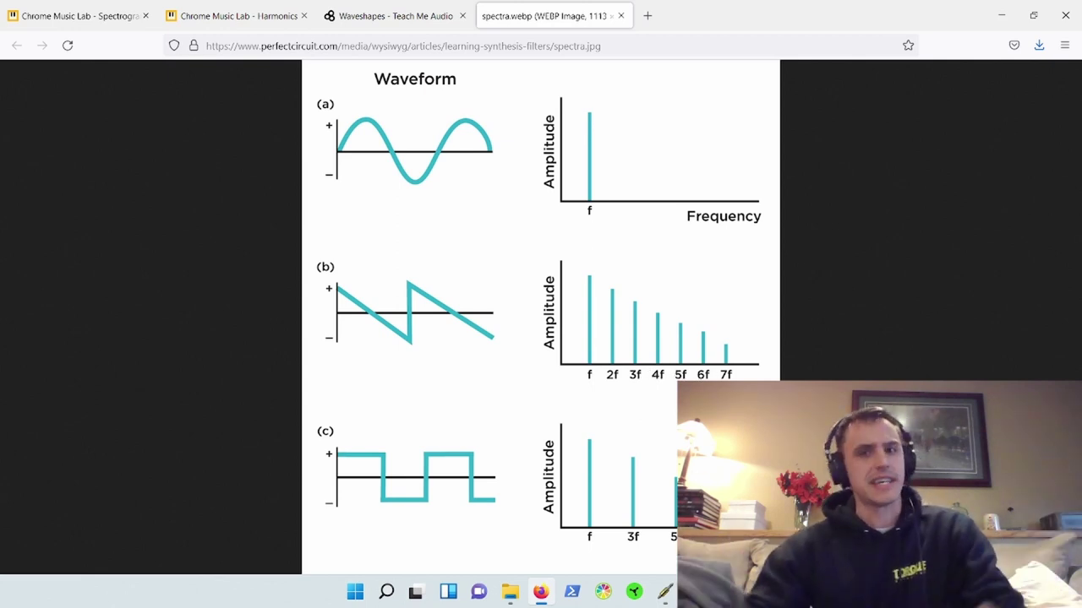
Zoom the spectra diagram to full size to study the sawtooth and square harmonic charts
click(336, 440)
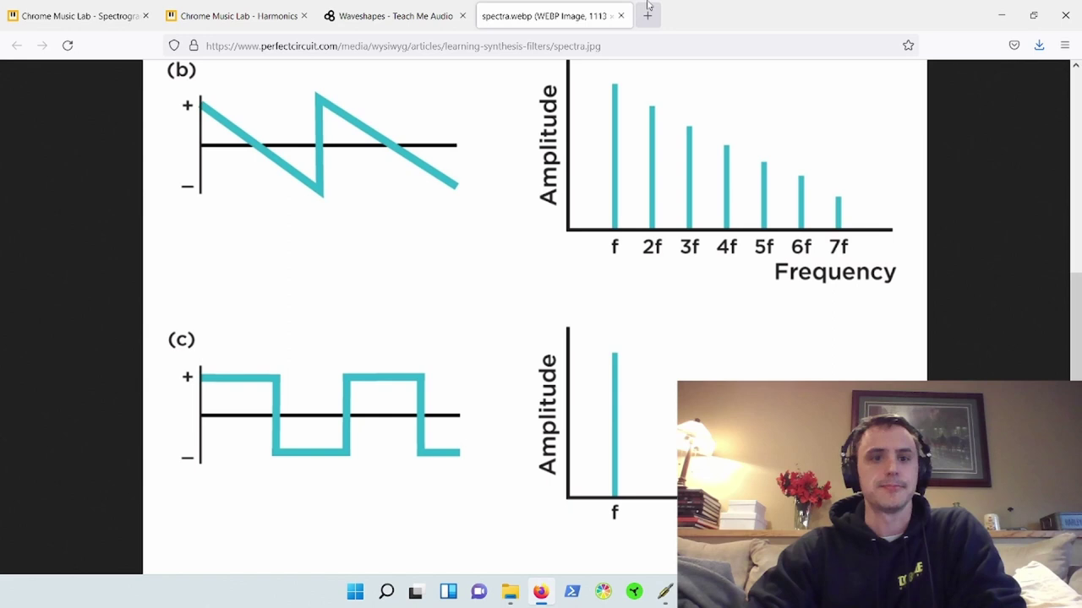
On the Harmonics page, play the first four harmonic strings one by one
click(233, 16)
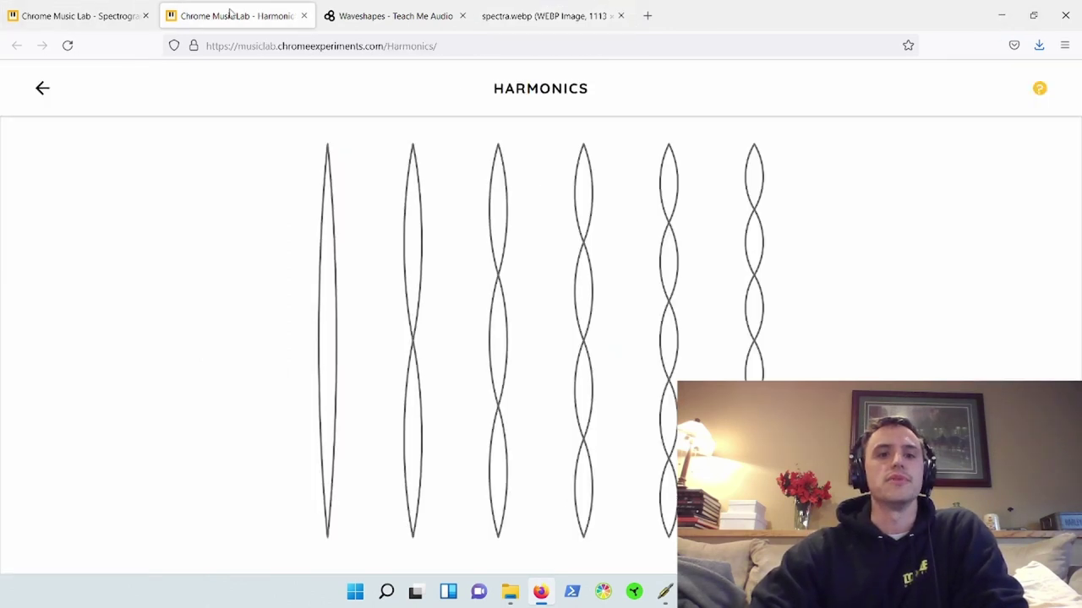
click(335, 302)
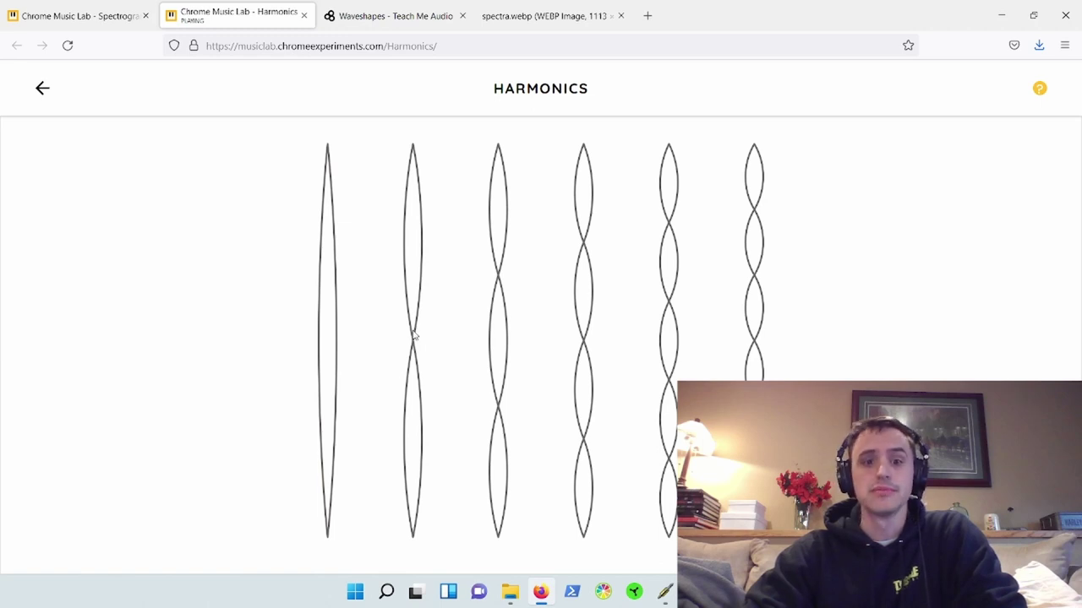
click(414, 335)
click(415, 336)
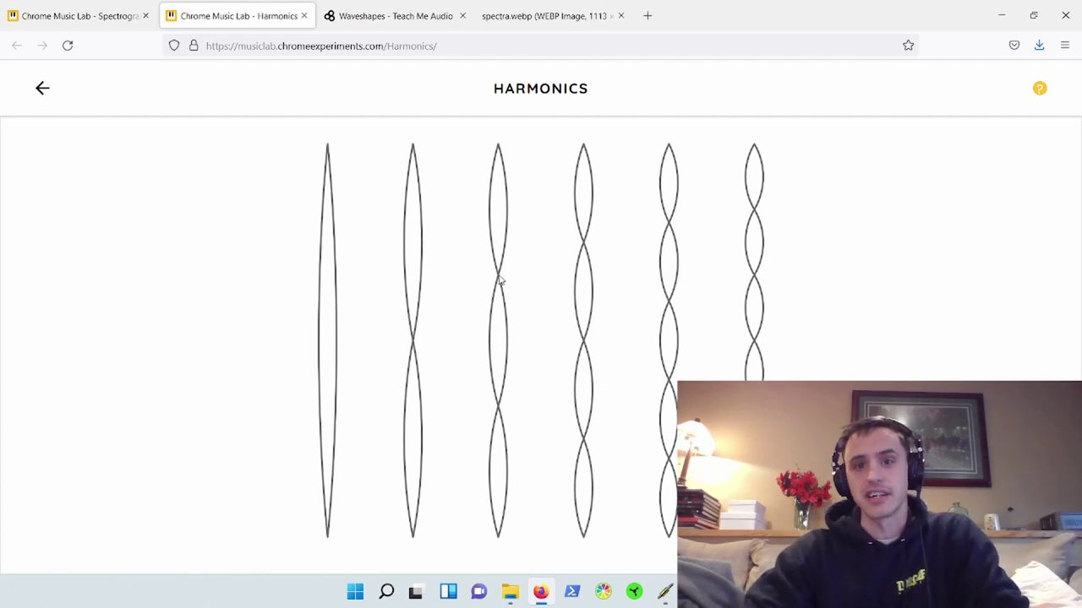
click(499, 280)
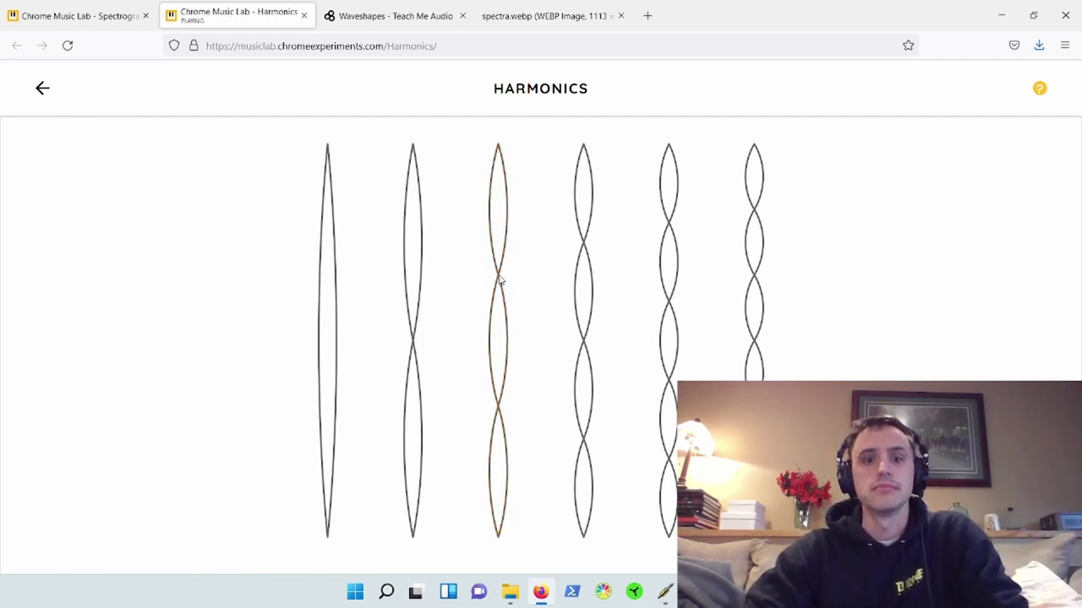
click(499, 280)
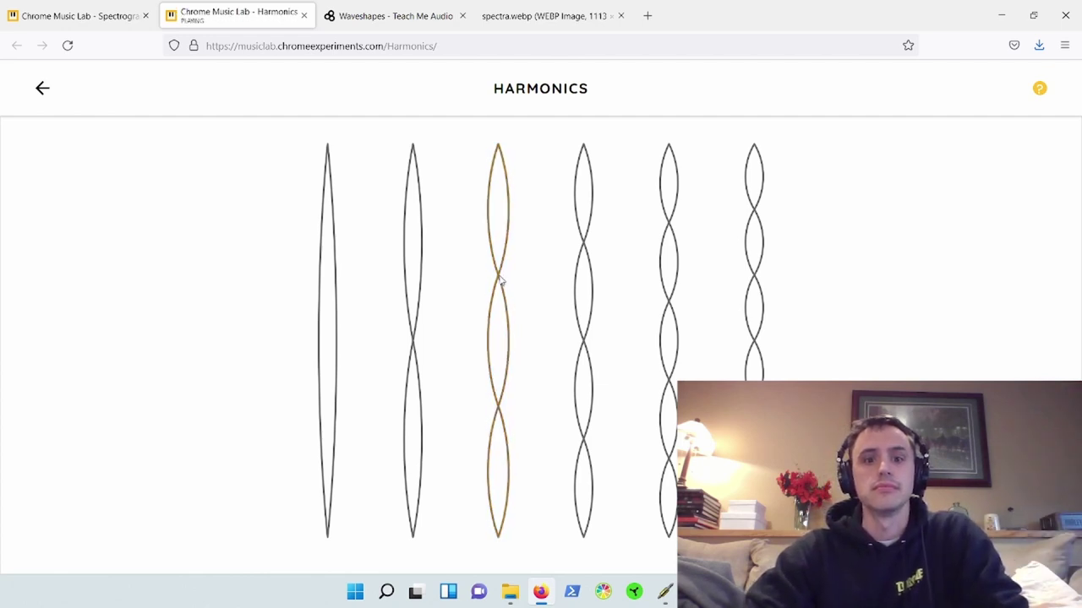
click(584, 245)
click(584, 245)
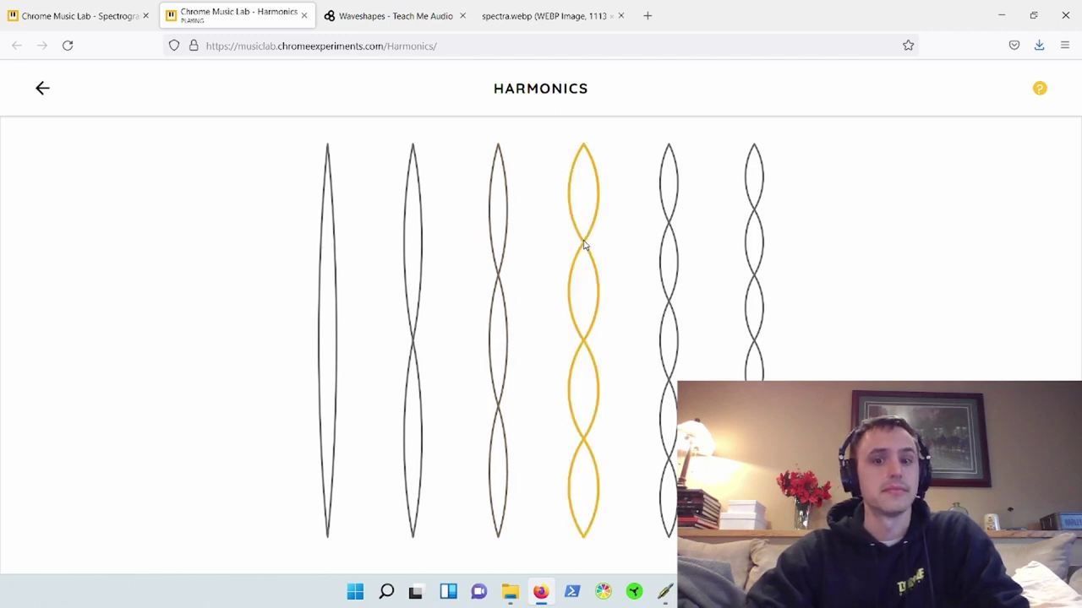
Play all six strings in sequence, from the fundamental to the sixth harmonic
click(343, 280)
click(440, 327)
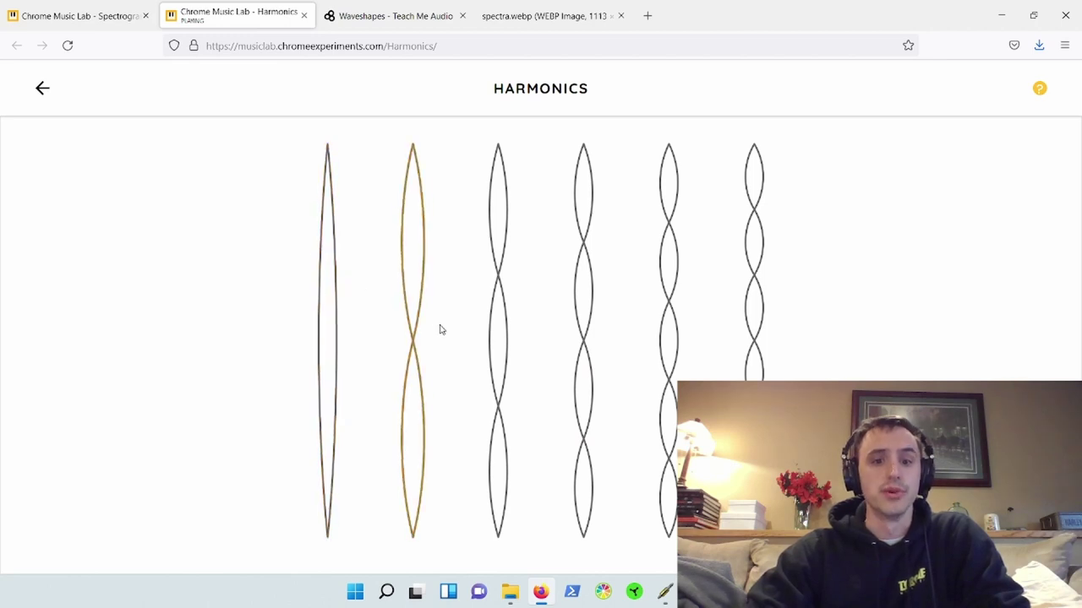
click(495, 282)
click(584, 245)
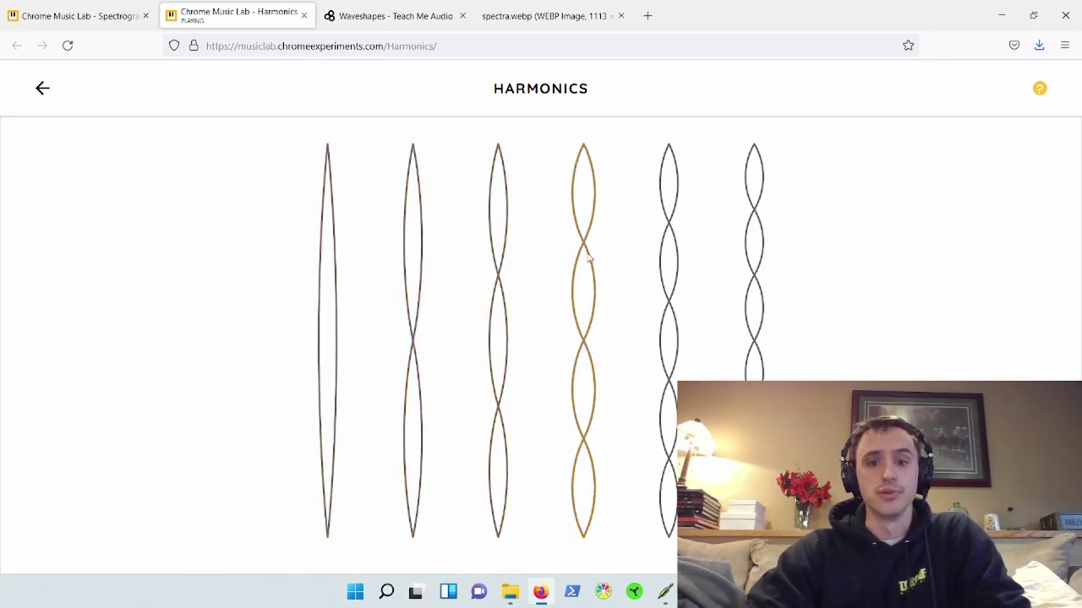
click(690, 211)
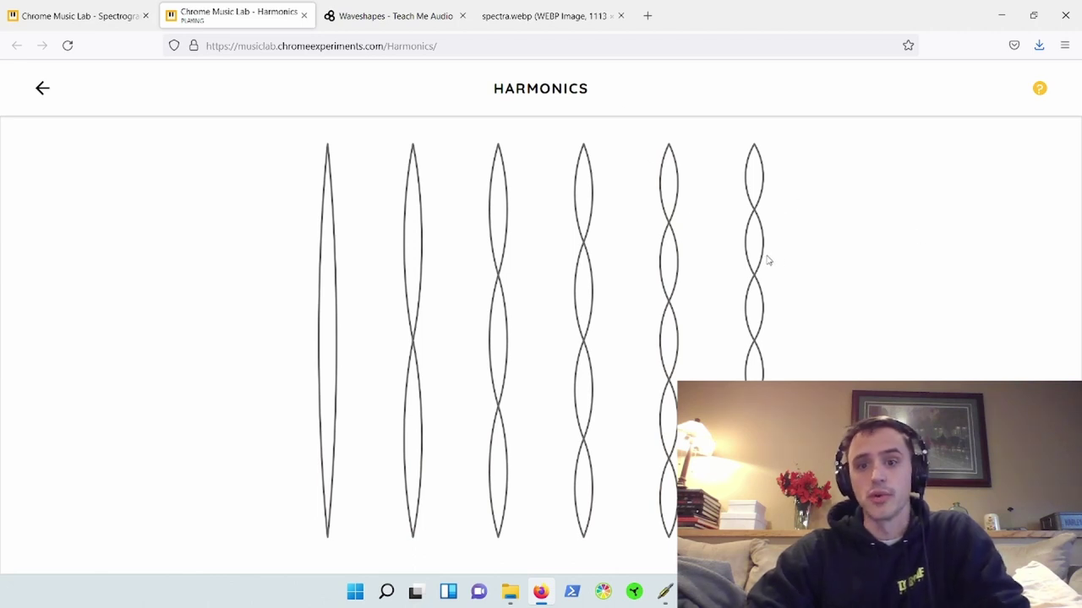
click(758, 225)
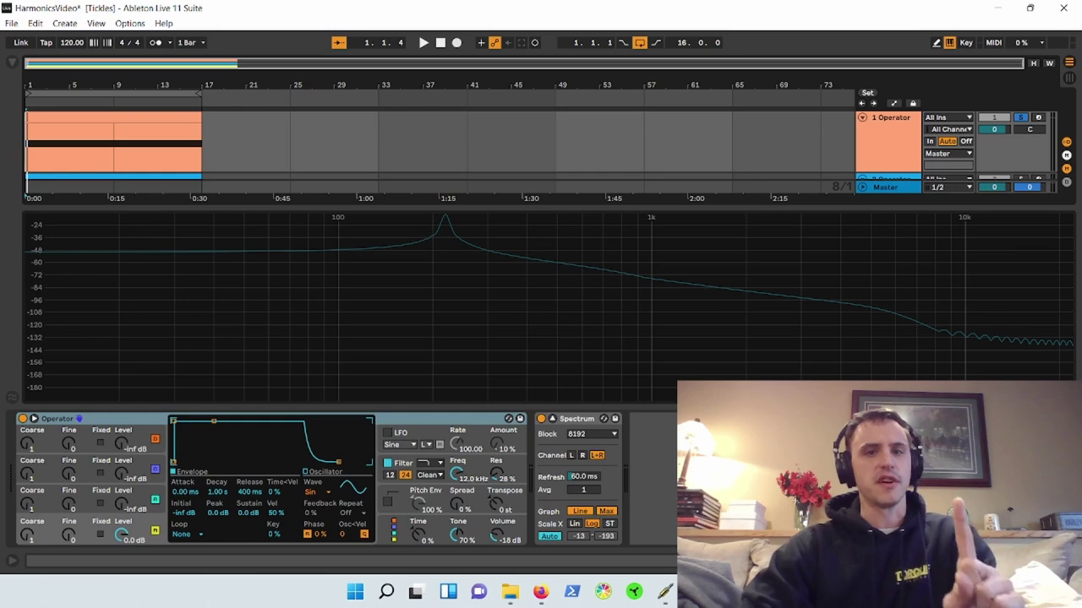
Play the Operator sine tone, then stop it after its single peak near 220 Hz appears
key(space)
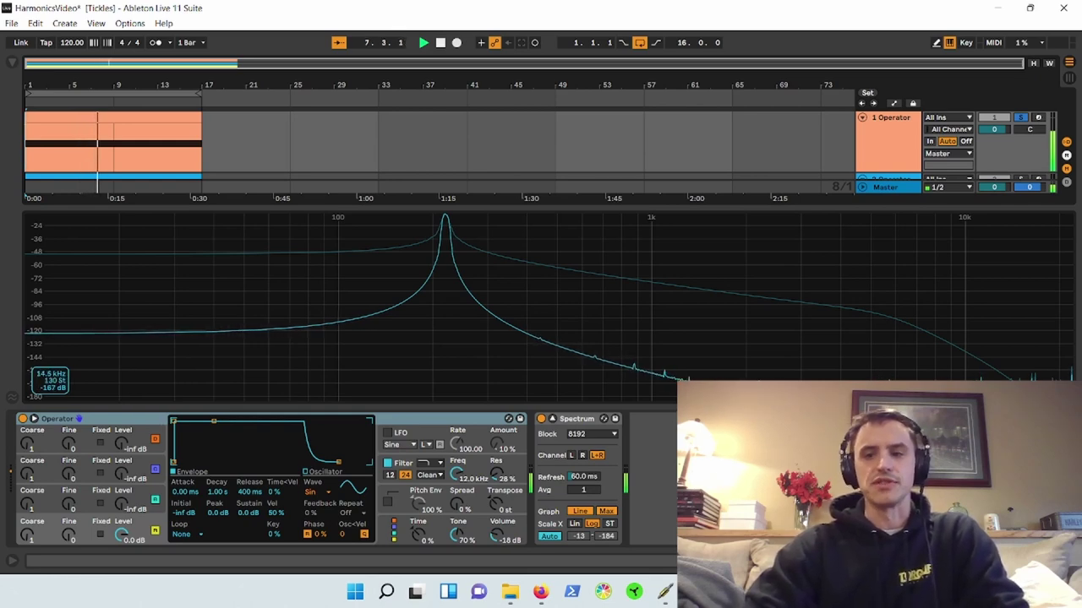
key(space)
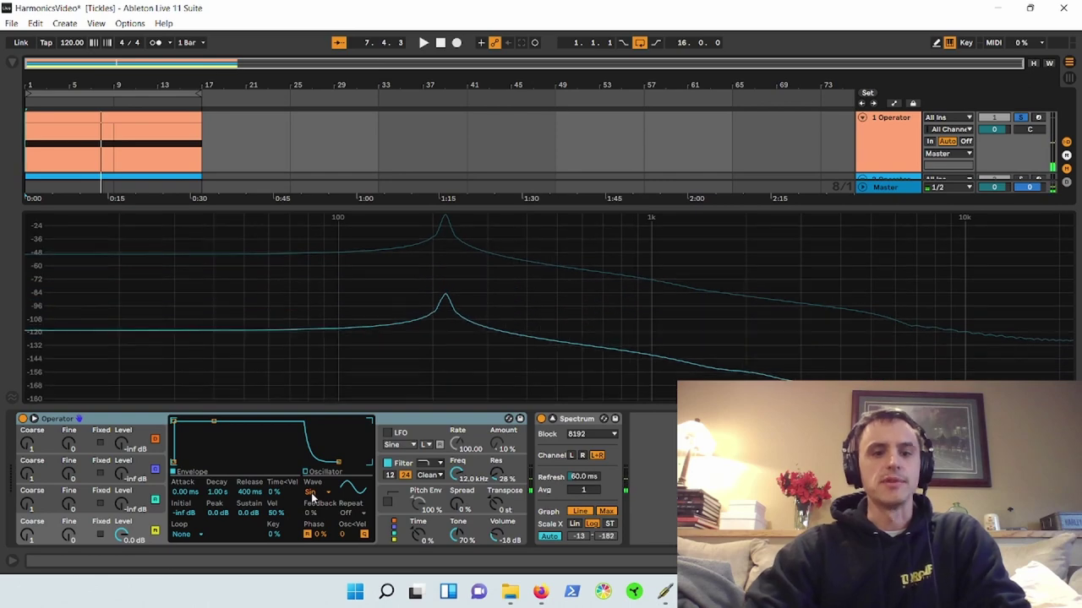
Switch Operator to Triangle and play it, inspecting odd-harmonic peaks near 657 Hz, 1.10 kHz and 1.52 kHz
click(311, 494)
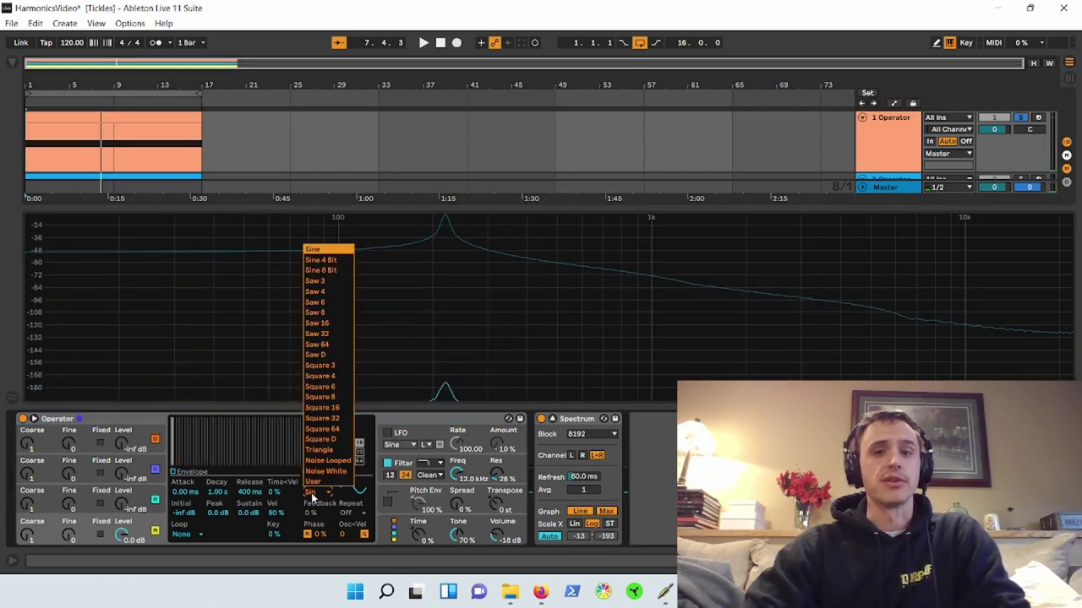
click(320, 450)
key(space)
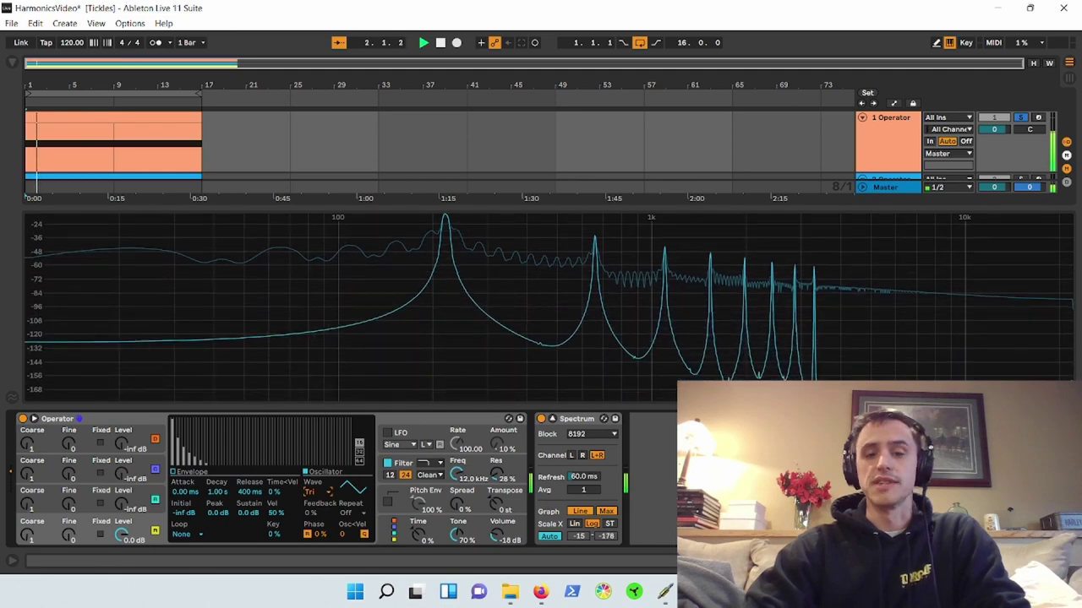
mouse_move(473, 251)
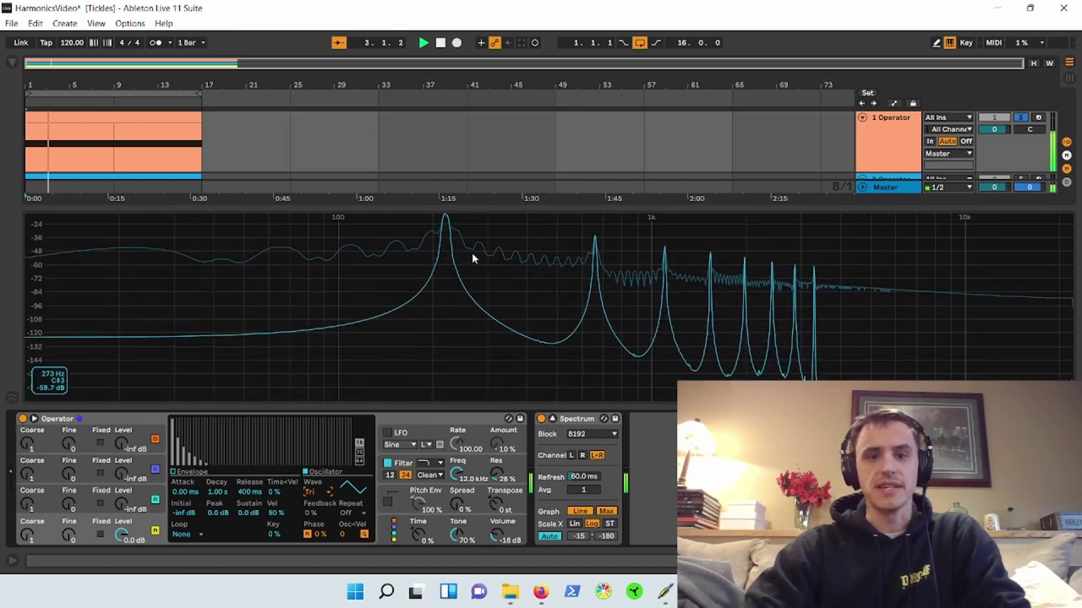
mouse_move(594, 244)
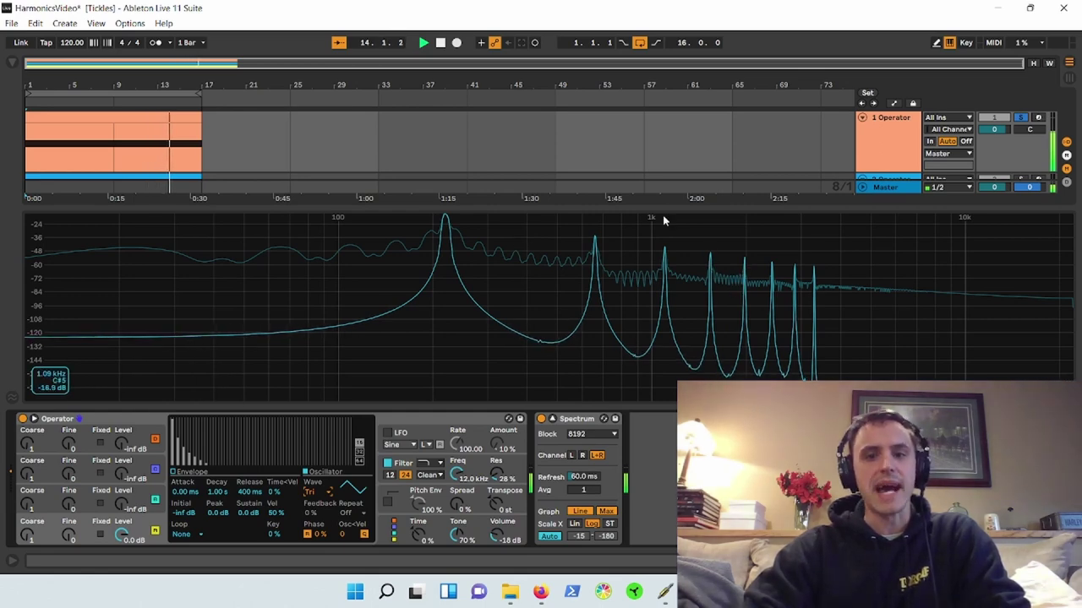
Switch Operator's waveform to Saw 64, then bring up oscillator D's display page
click(316, 492)
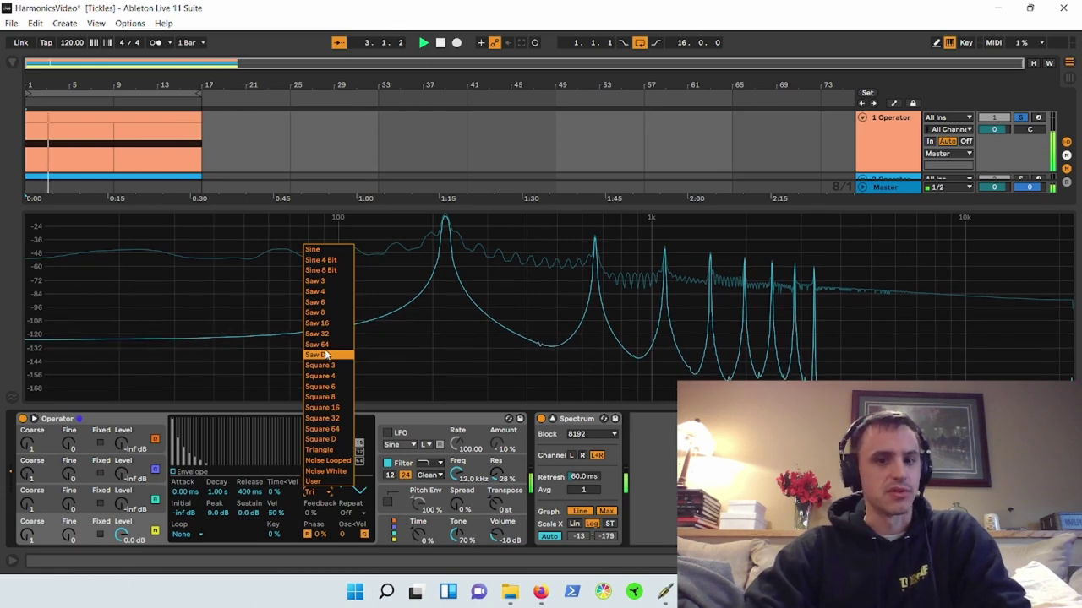
click(327, 345)
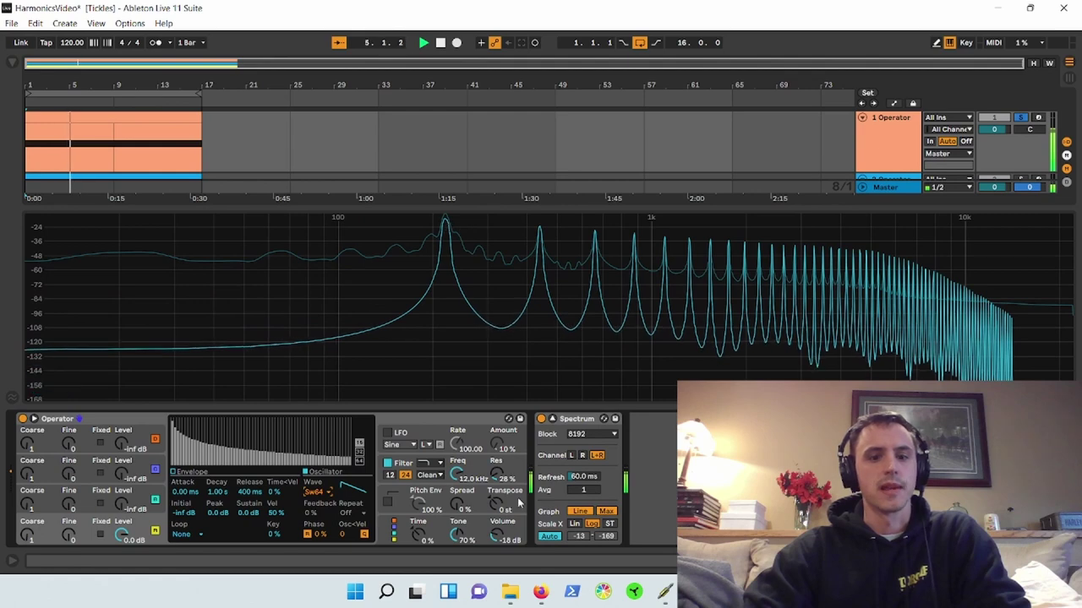
click(502, 536)
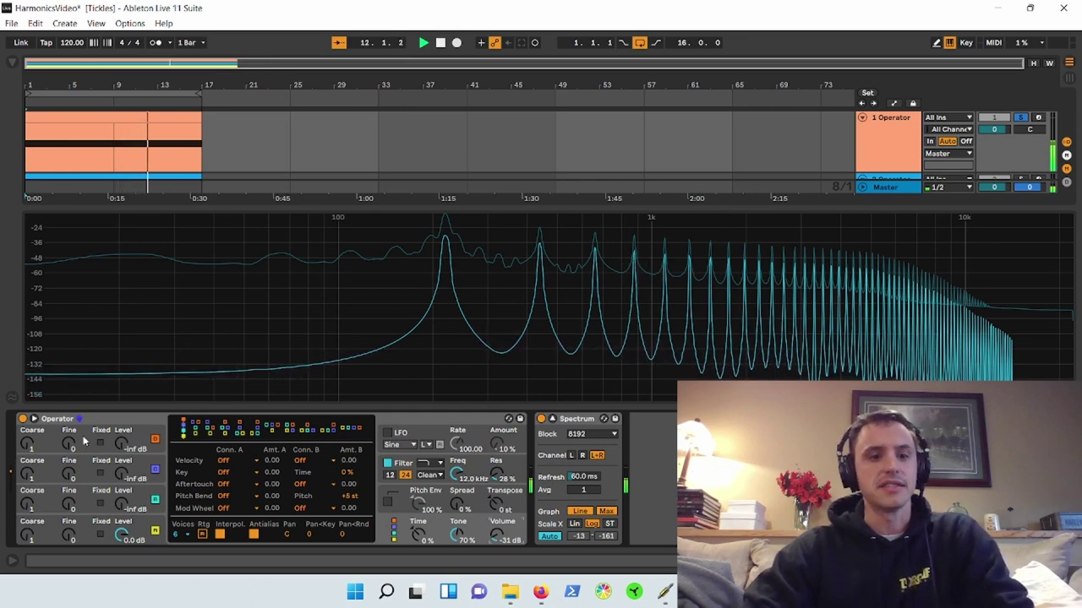
Back on oscillator D's page, choose the Square 64 waveform, then stop playback
click(93, 524)
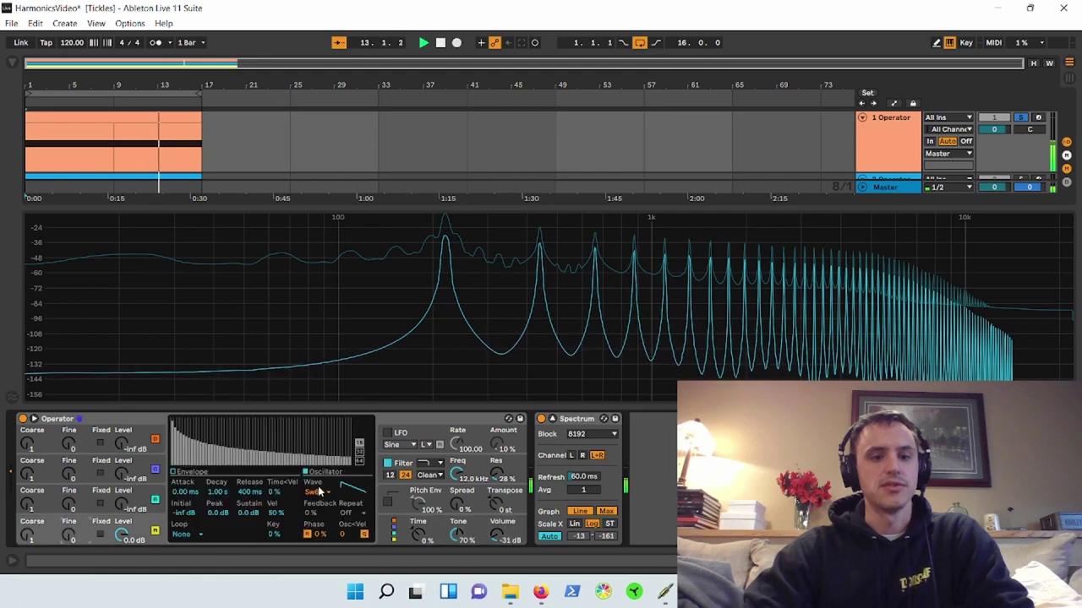
click(318, 492)
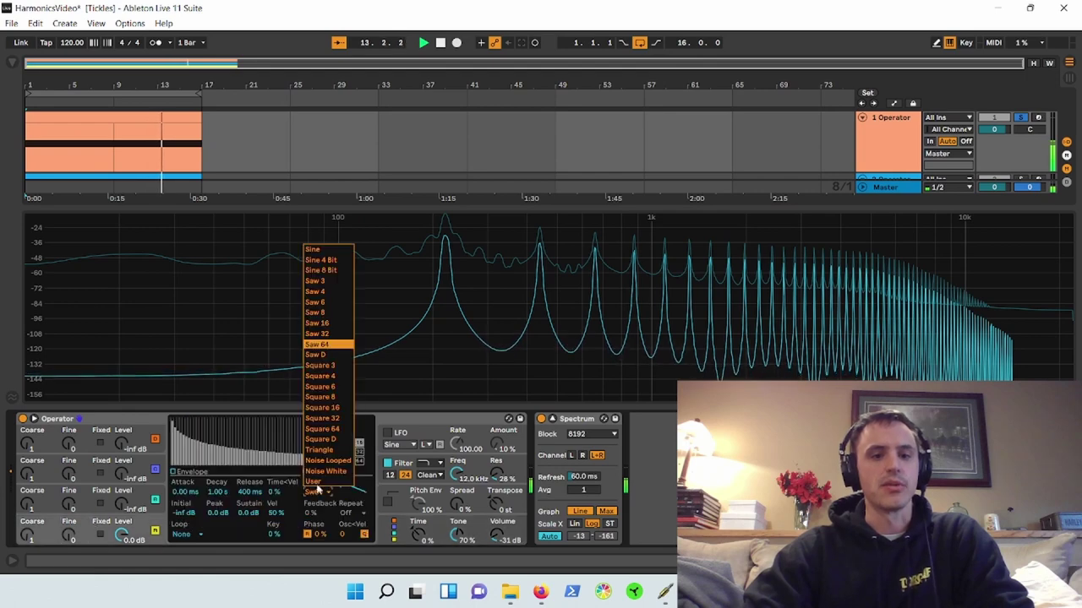
click(328, 429)
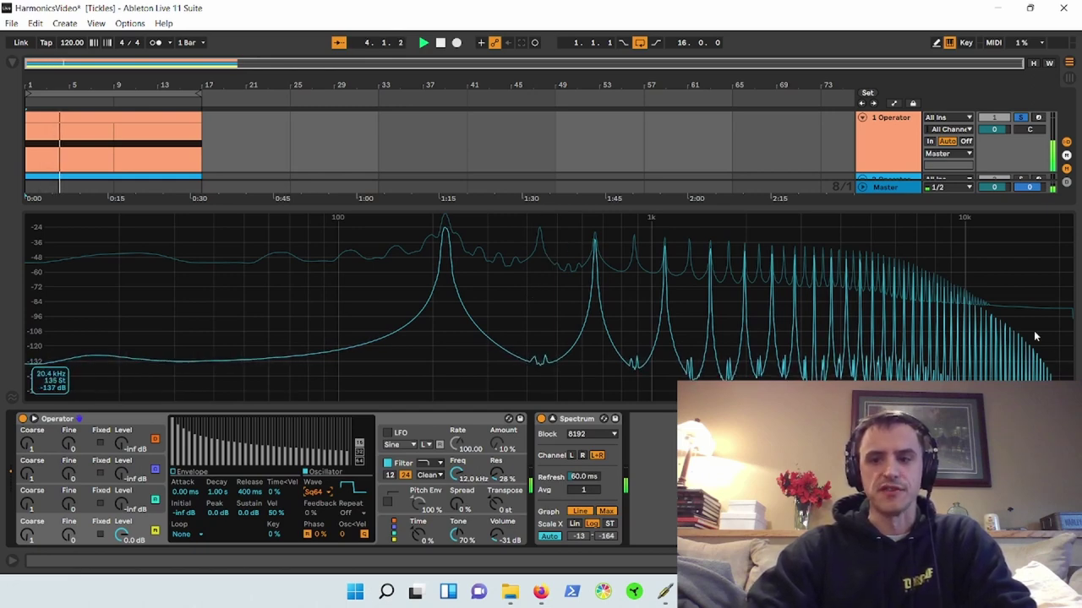
click(440, 43)
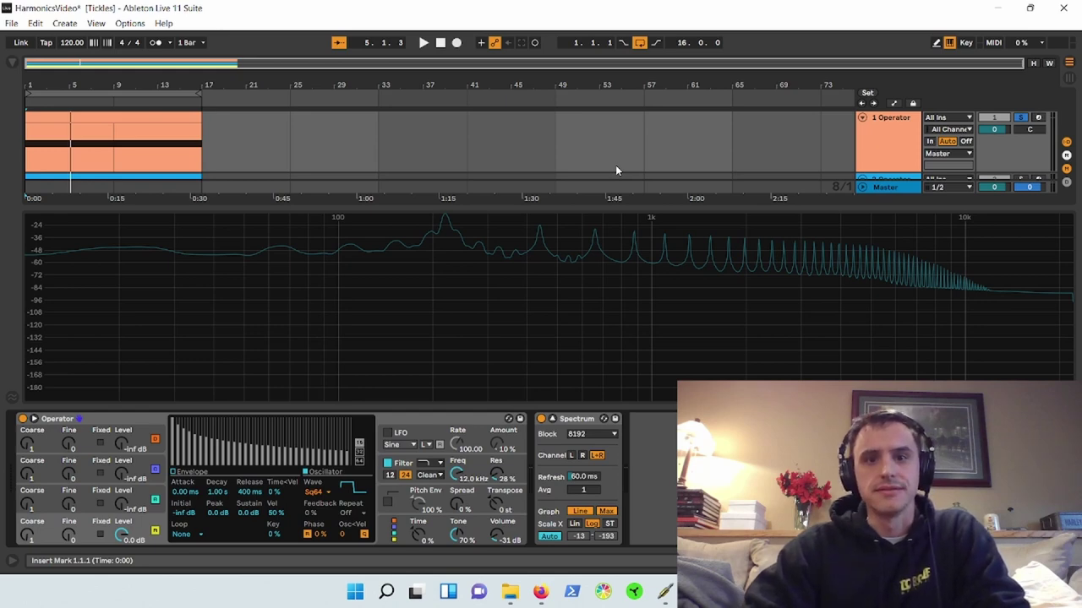
Collapse the spectrum, solo the second Operator track, then enlarge the spectrum again
click(874, 158)
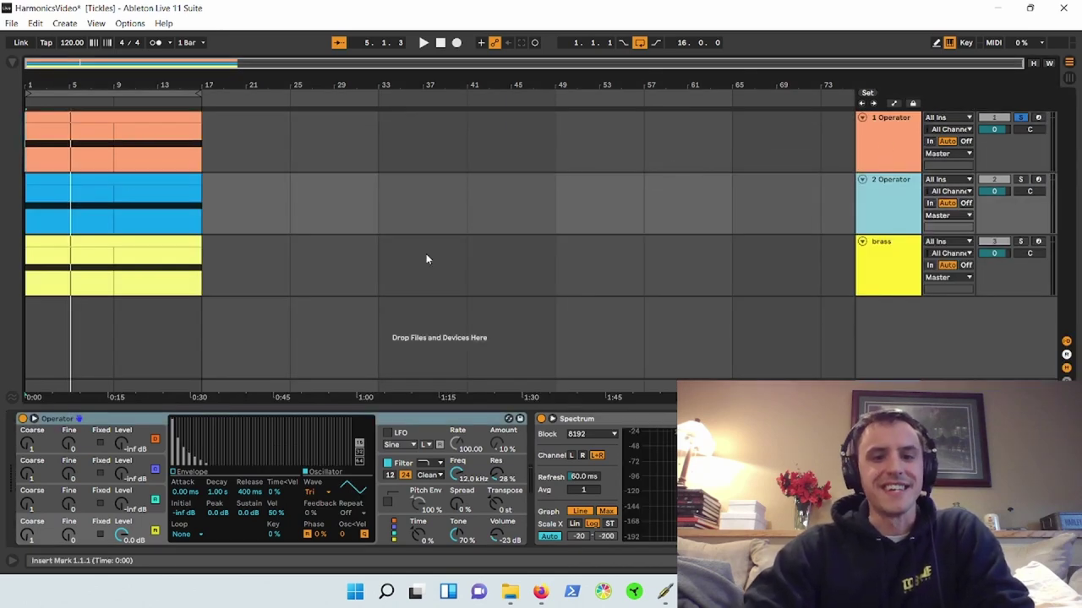
click(1021, 179)
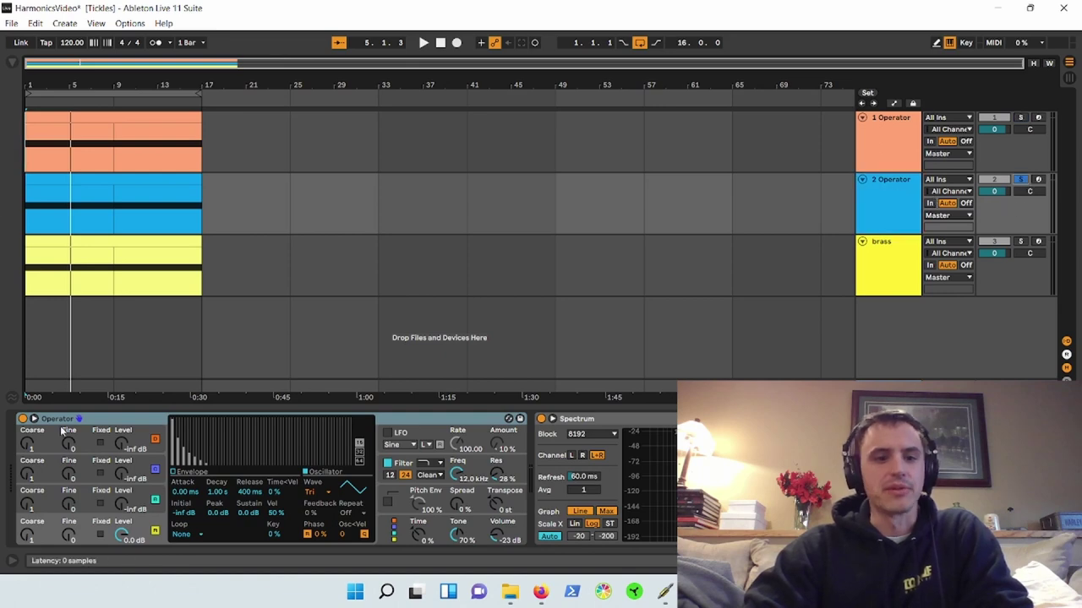
click(552, 420)
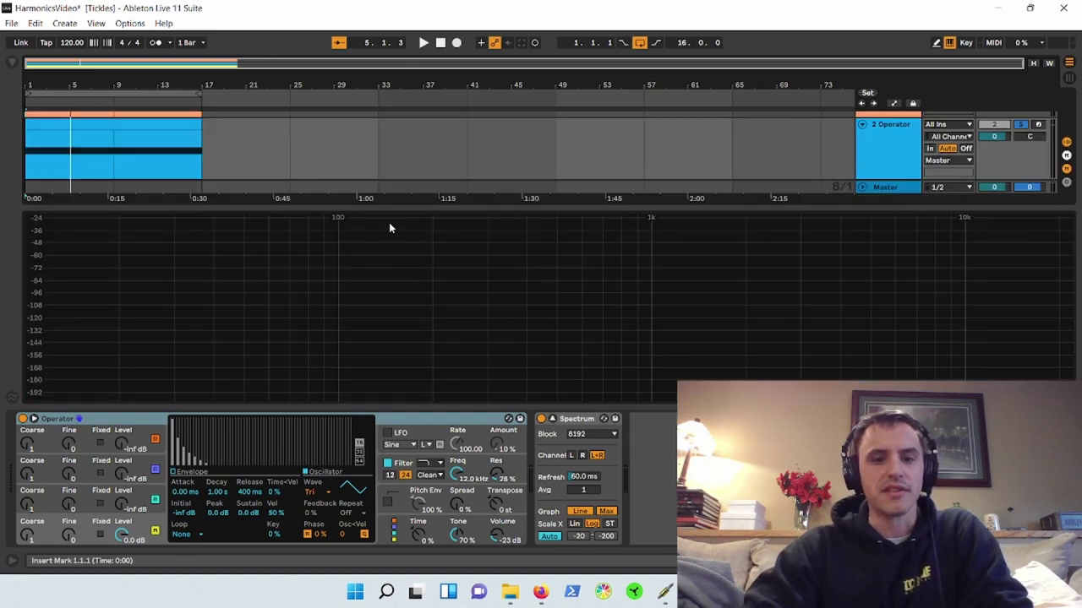
Load Ocarina Basic from Operator's Winds presets, play it, then unsolo the track
click(12, 63)
click(132, 204)
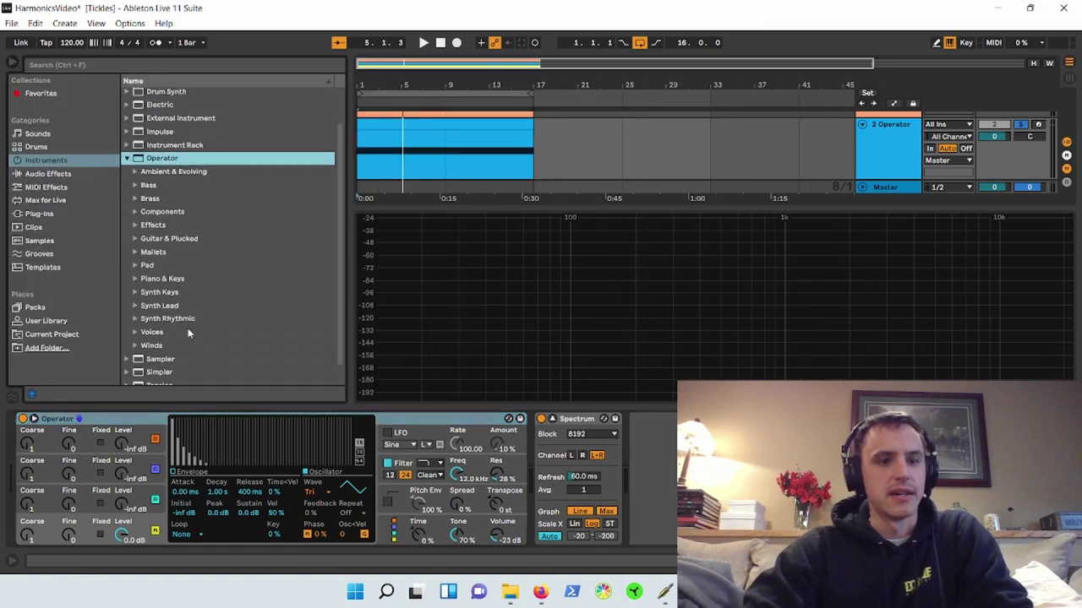
click(135, 346)
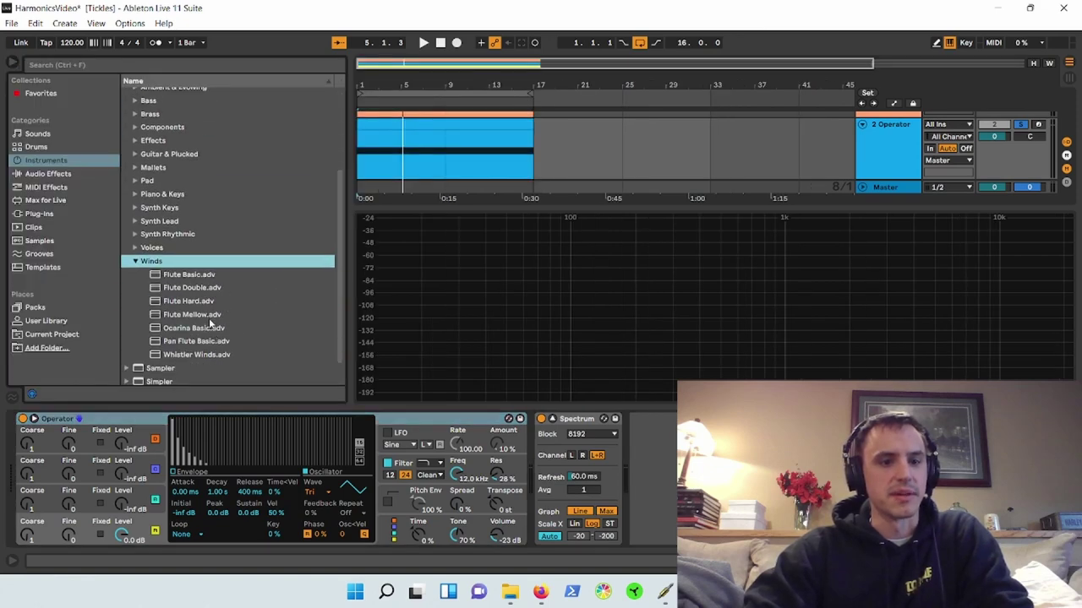
double_click(194, 329)
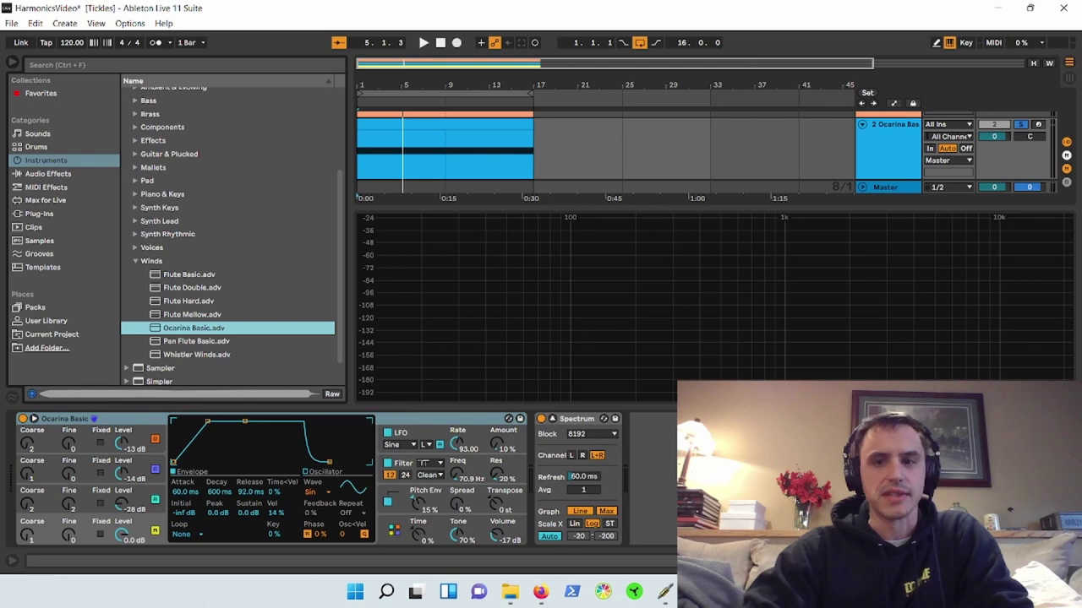
key(space)
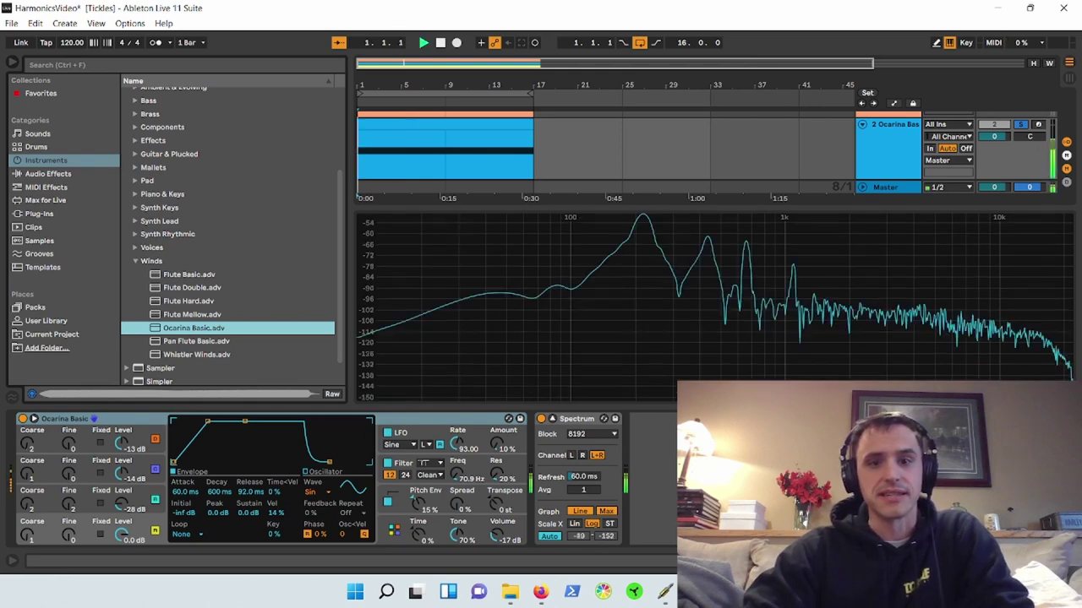
click(12, 65)
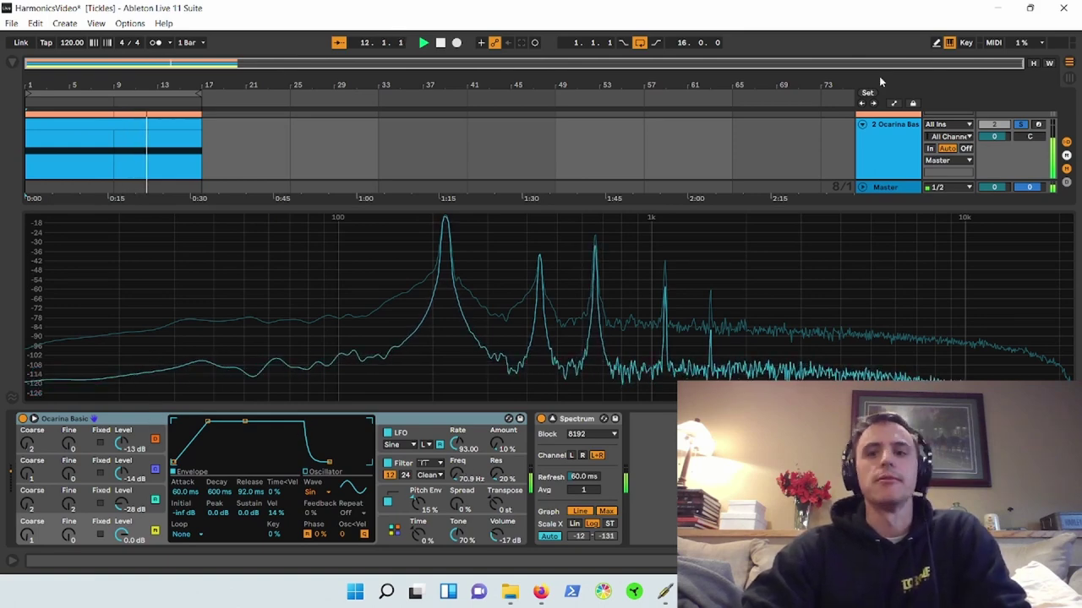
click(1020, 125)
scroll(855, 163, down, 2)
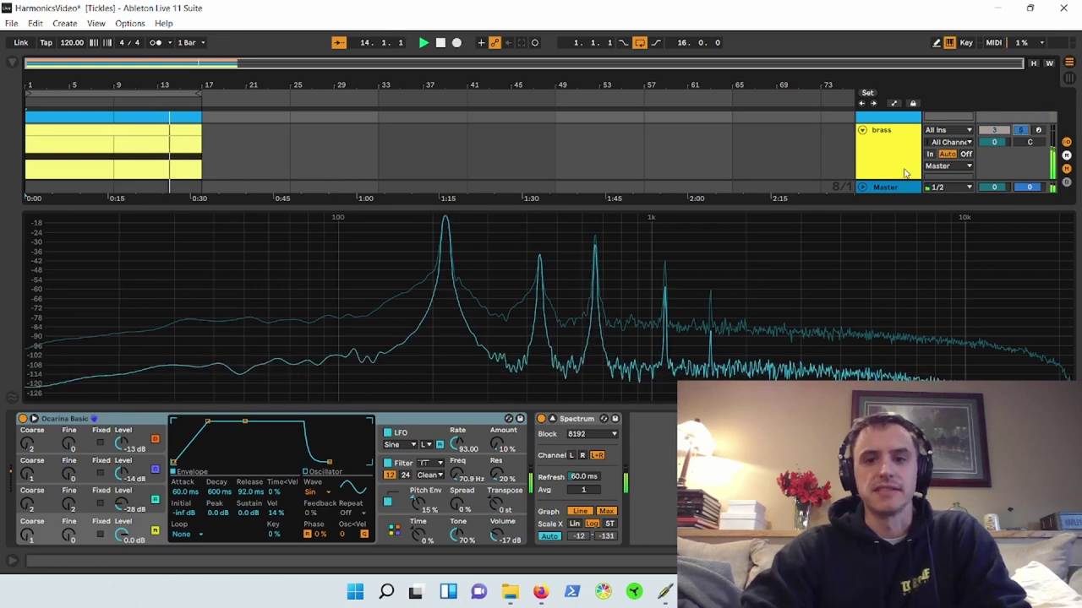
Select the Bright Brass track to view its dense harmonic spectrum, then stop playback
key(Down)
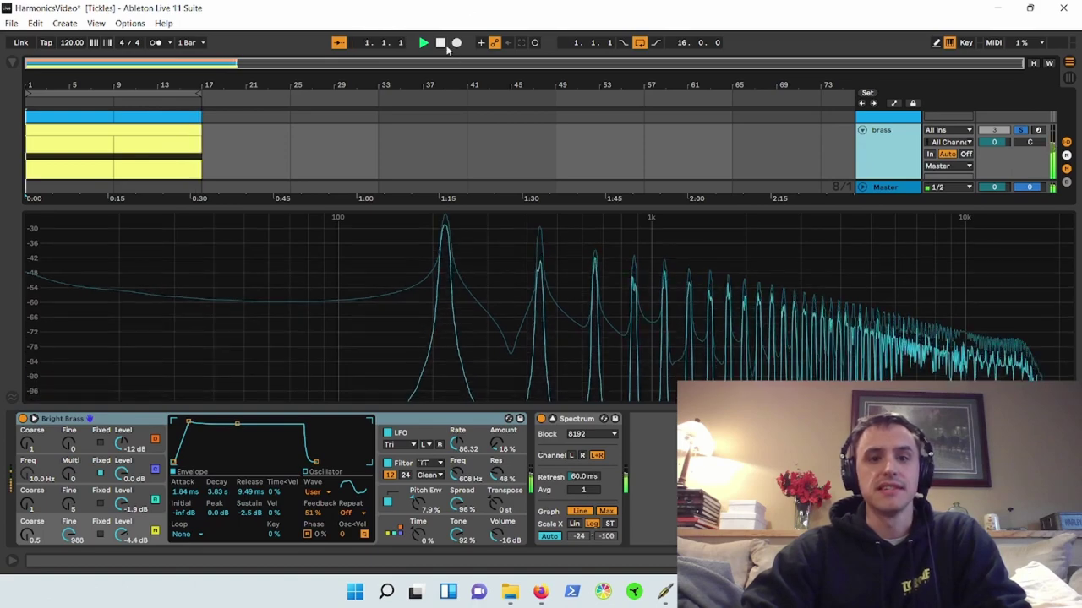
key(space)
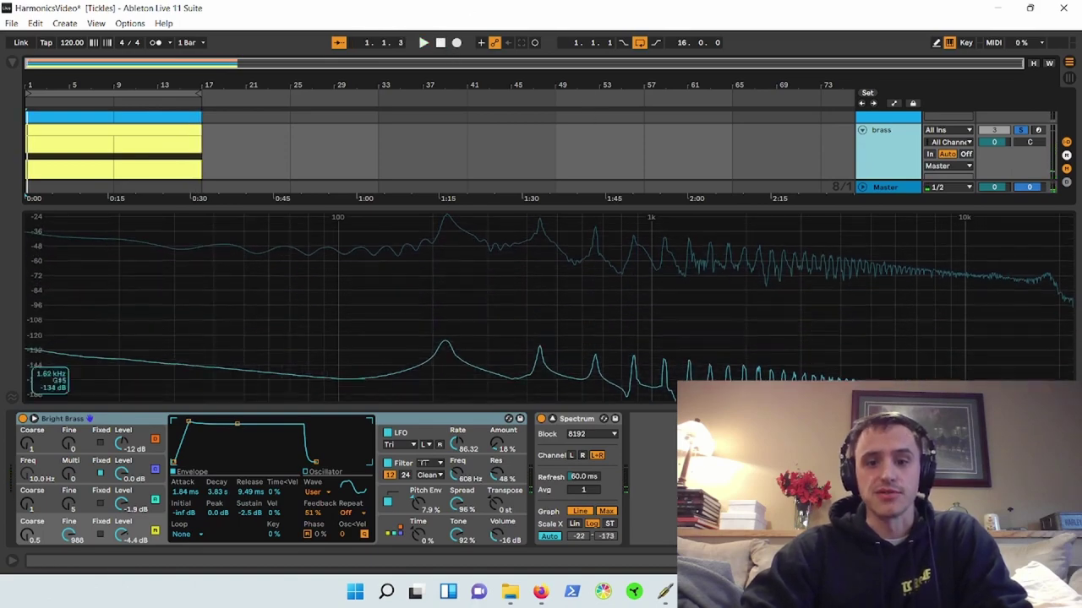
Go to Chrome Music Lab's Spectrogram page and play, then stop, the flute sample
key(alt+Tab)
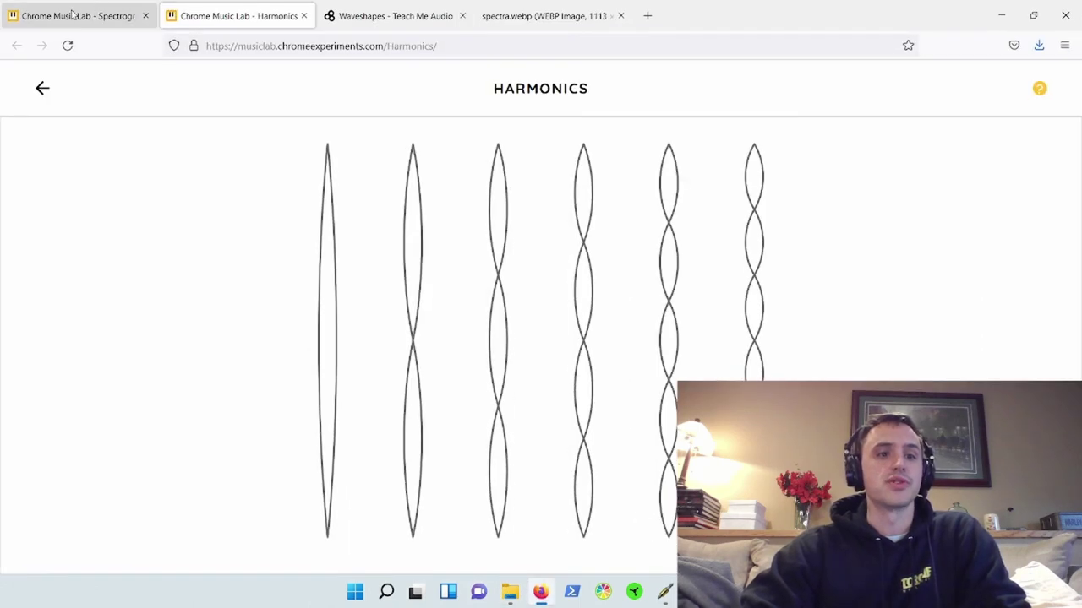
click(76, 15)
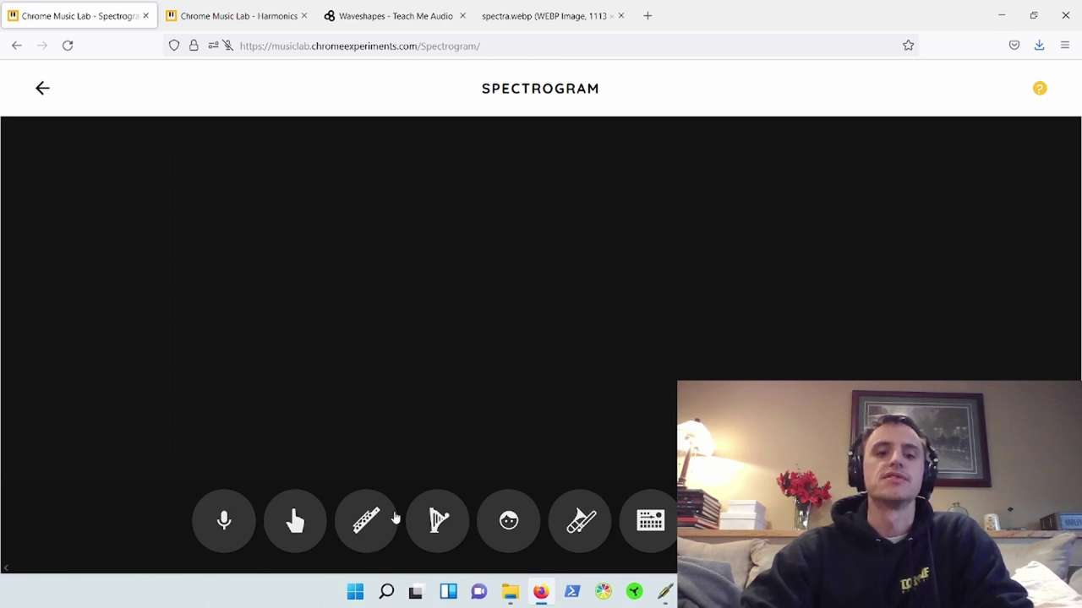
click(367, 521)
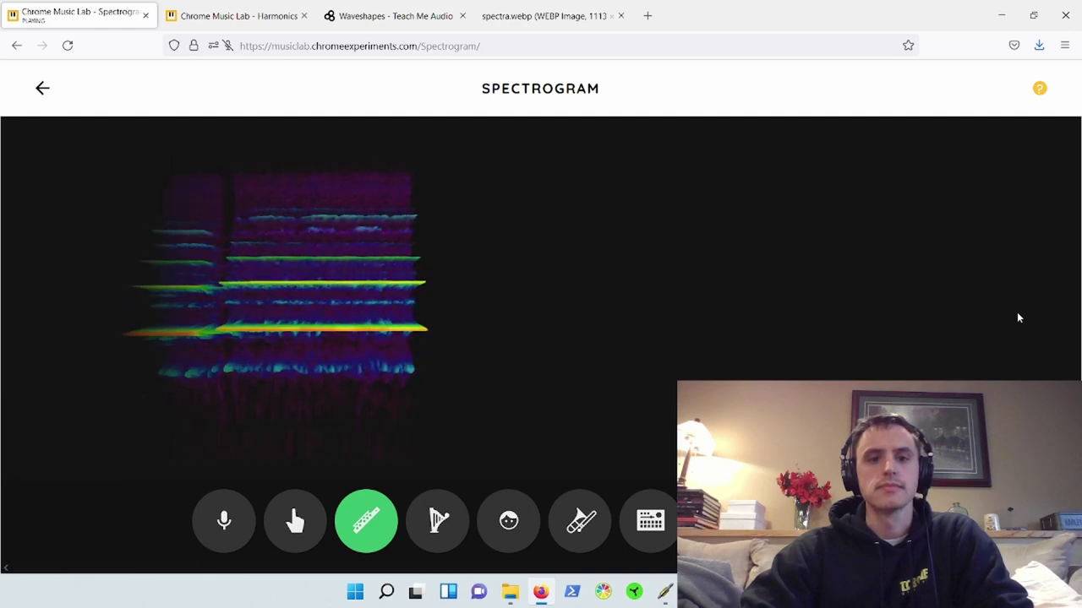
click(365, 529)
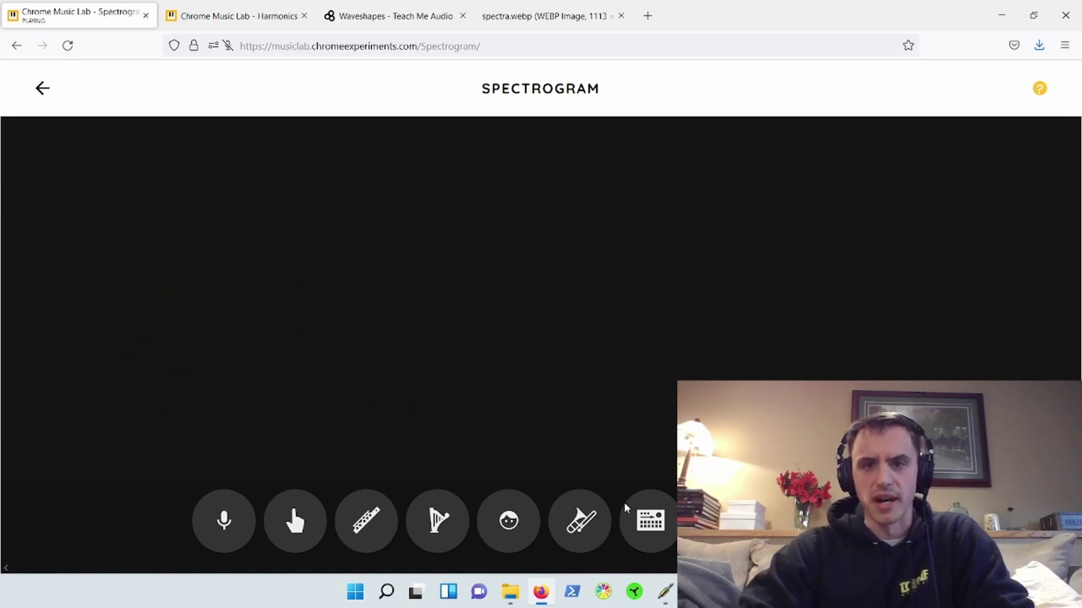
Play the trombone sample in the Spectrogram, then stop it
click(594, 525)
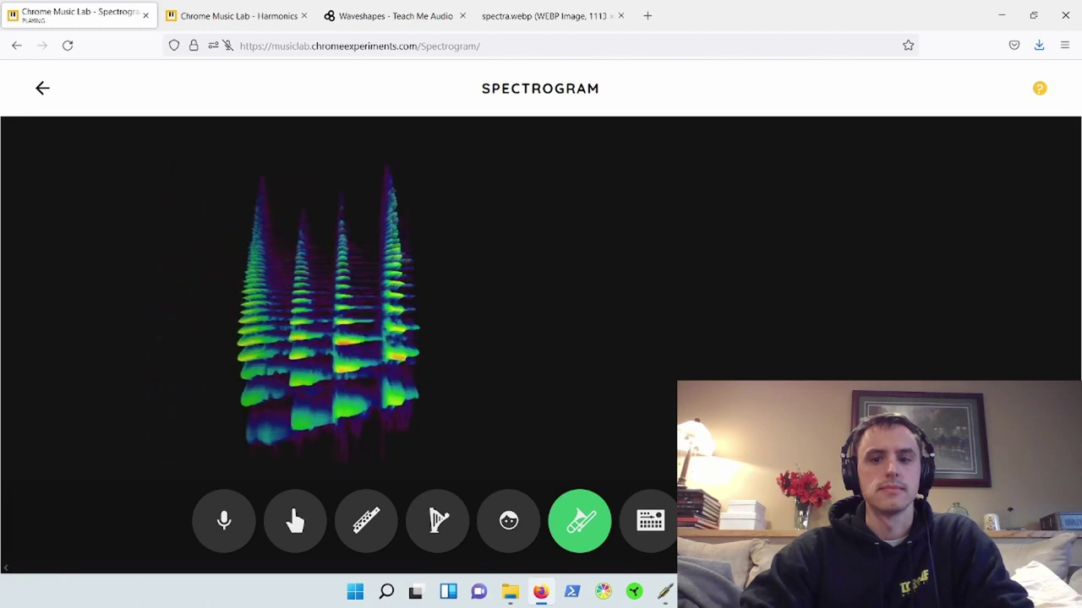
click(590, 535)
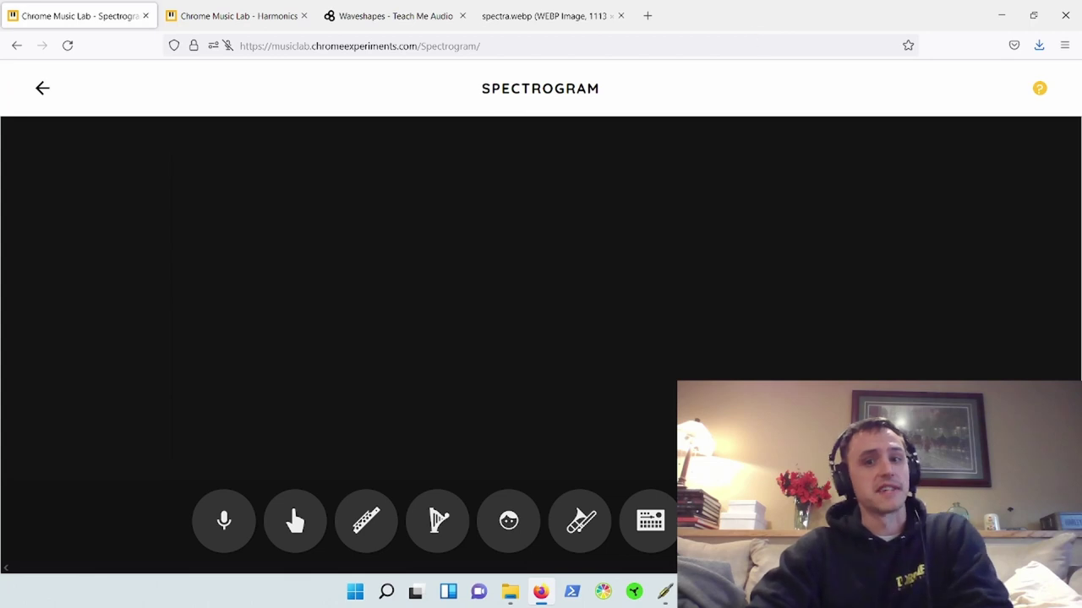
click(1002, 16)
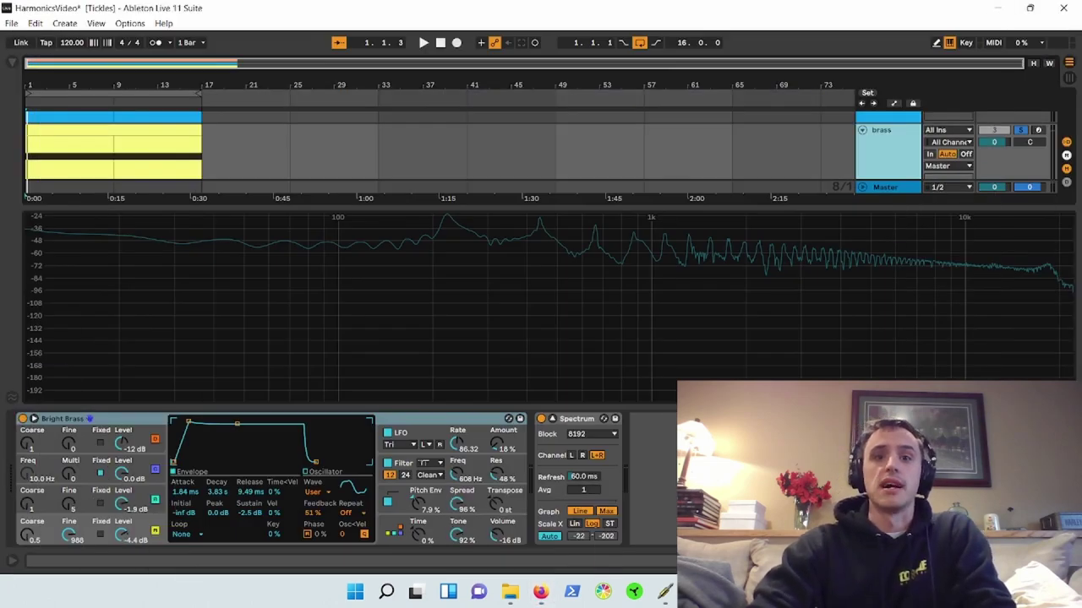